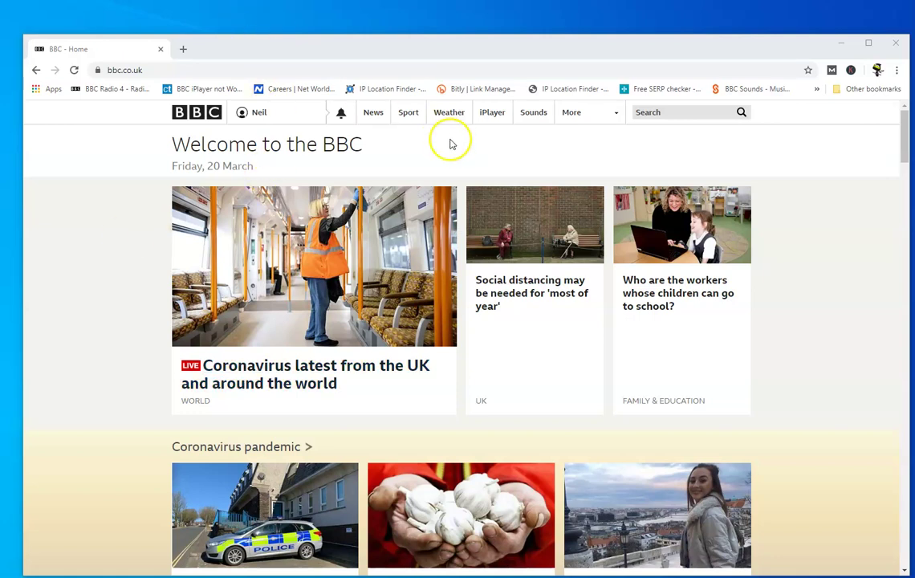
# Step: Open BBC iPlayer and play the BBC News Special coronavirus daily update from 20/03/2020
pyautogui.click(498, 115)
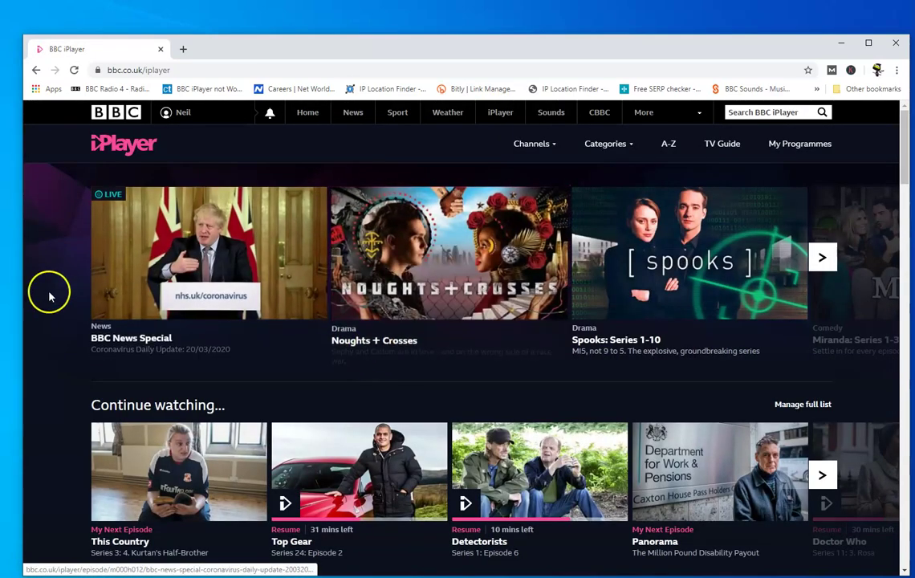
pyautogui.click(117, 304)
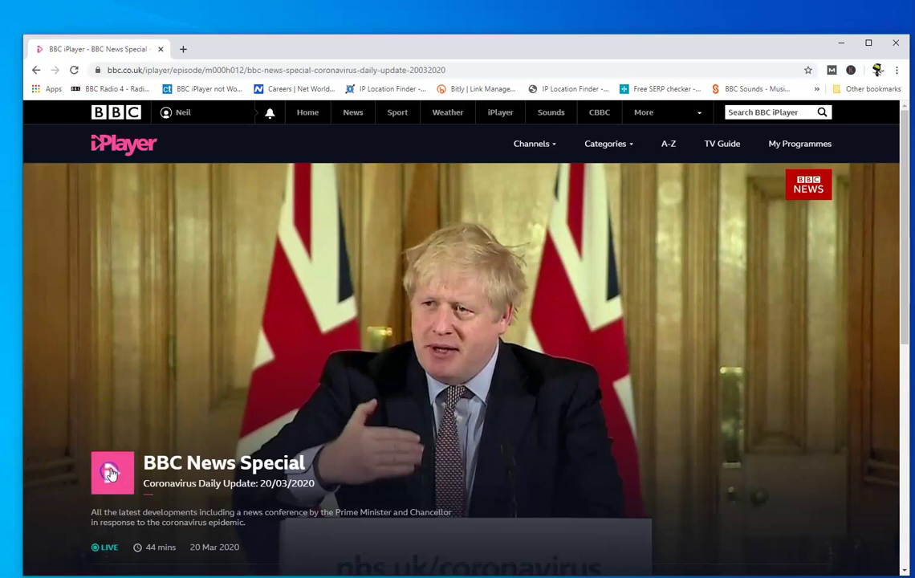
pyautogui.click(113, 472)
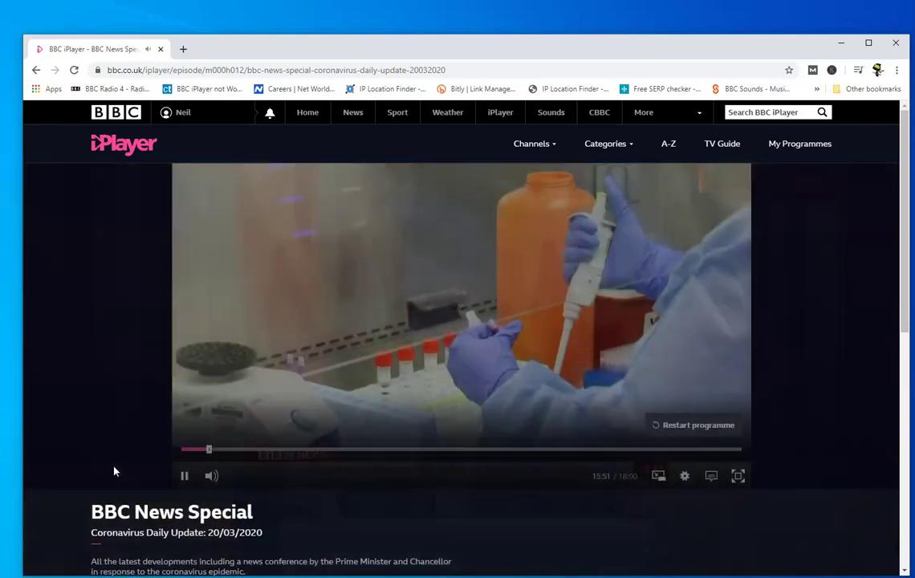
pyautogui.click(210, 450)
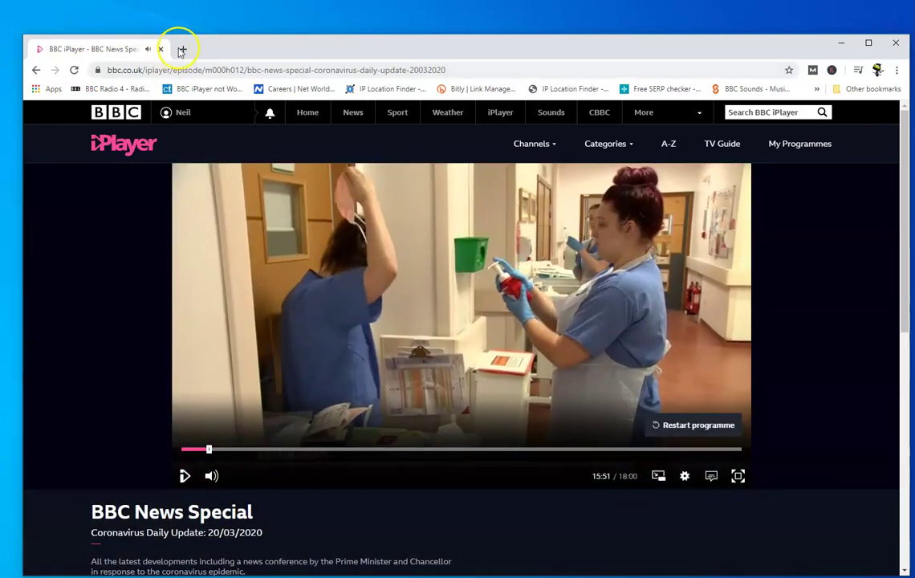
# Step: Load pandora.com in a new tab, which reports Pandora is only available in the U.S
pyautogui.click(183, 49)
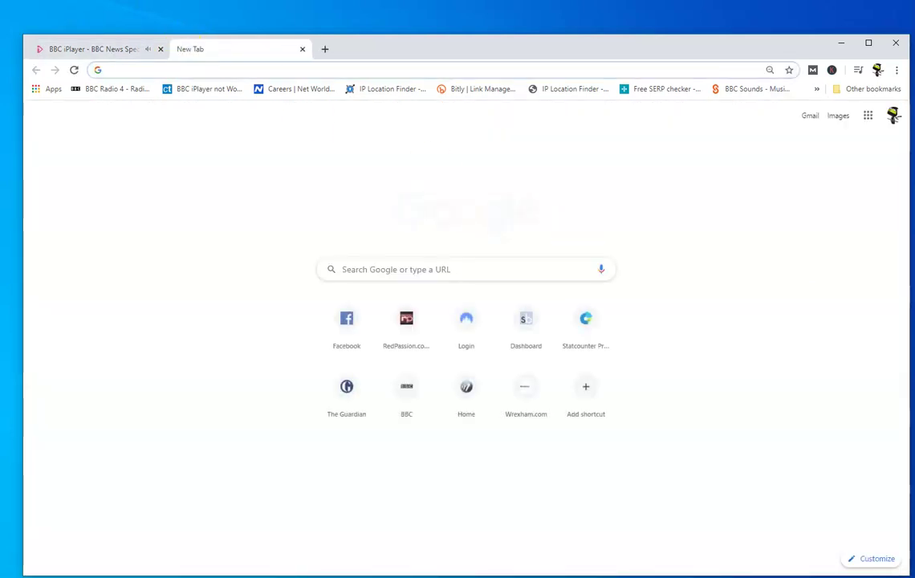
pyautogui.write('pando')
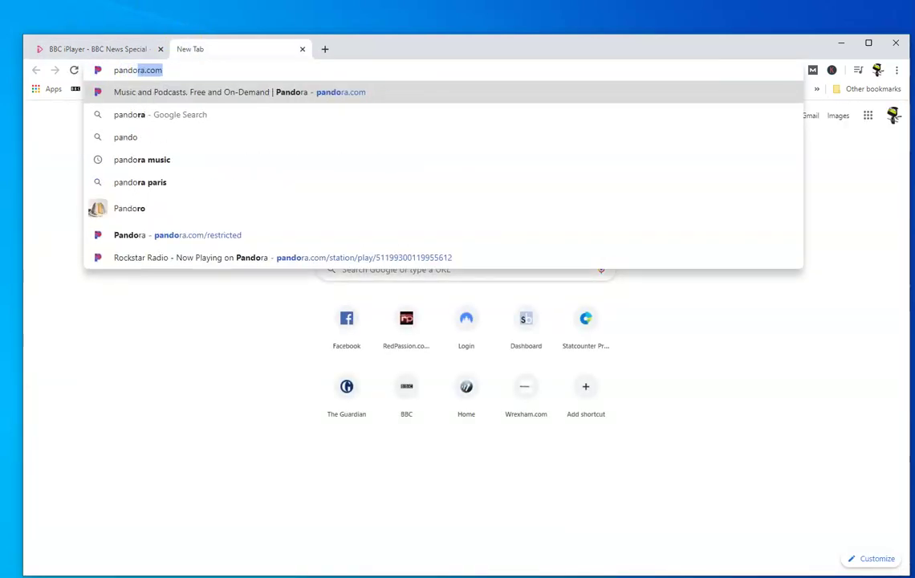
pyautogui.press('Return')
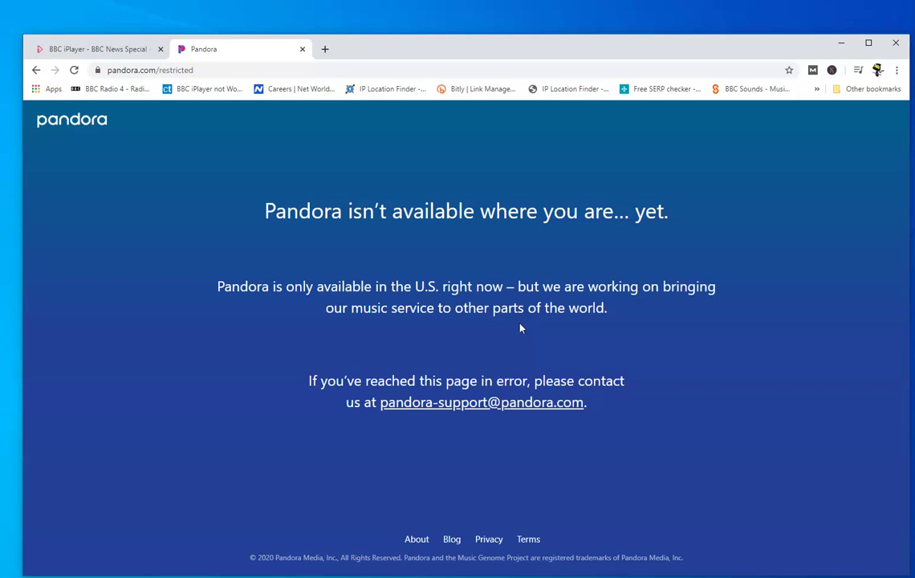
# Step: Go to 6play.fr in a new tab and dismiss the translate offer
pyautogui.click(326, 49)
pyautogui.write('6play.fr')
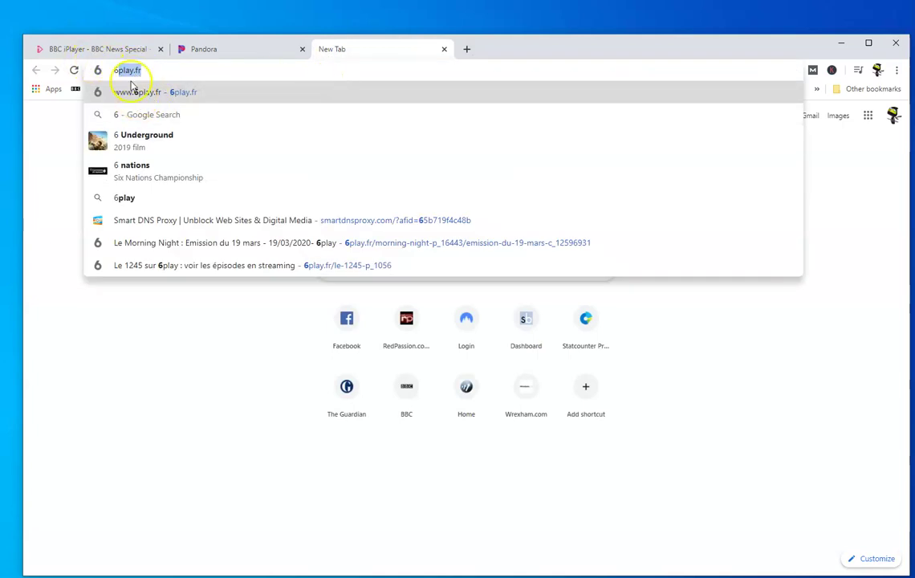
pyautogui.click(121, 71)
pyautogui.click(149, 182)
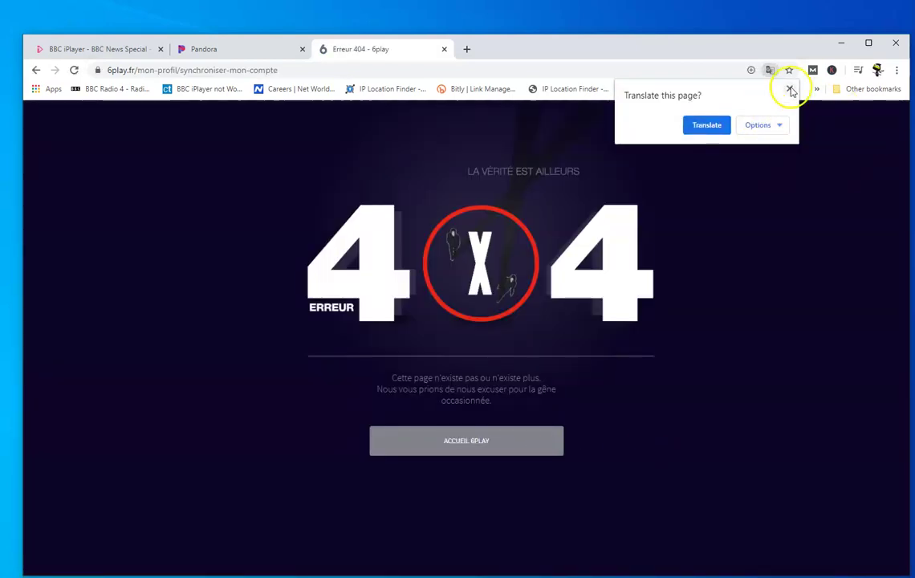
pyautogui.click(789, 89)
# Step: Try playing a Familles extraordinaires episode, hit the geographic block, and close the 6play tab
pyautogui.click(494, 443)
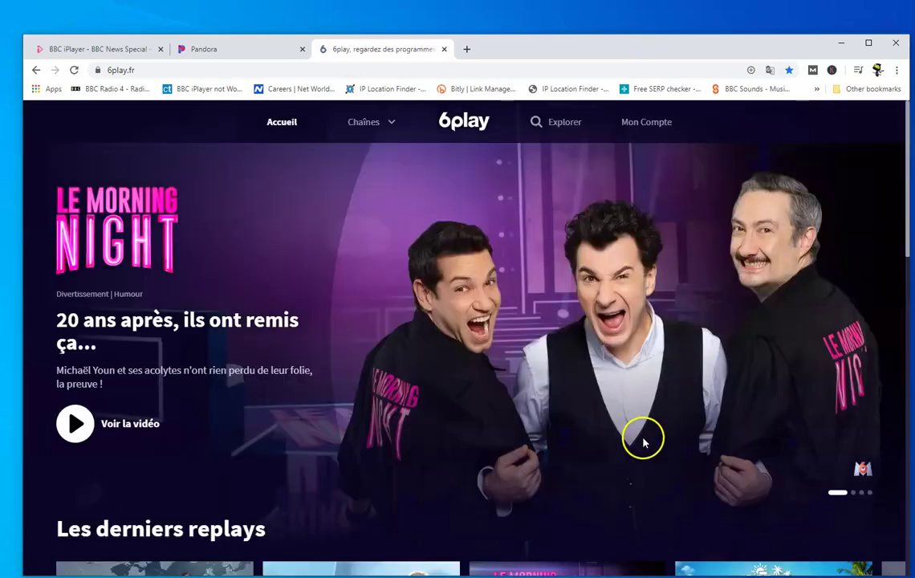
pyautogui.scroll(-4, 641, 437)
pyautogui.scroll(-4, 623, 424)
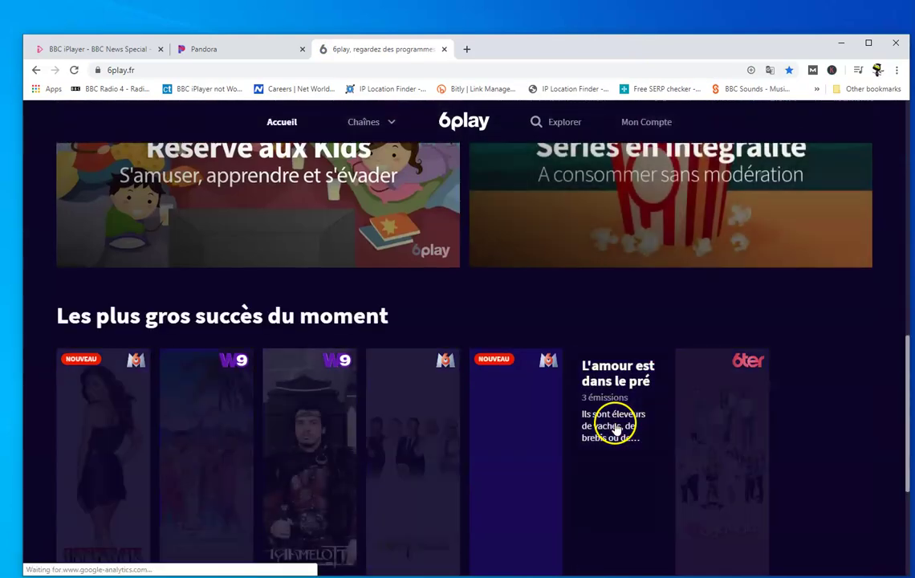
pyautogui.scroll(5, 532, 450)
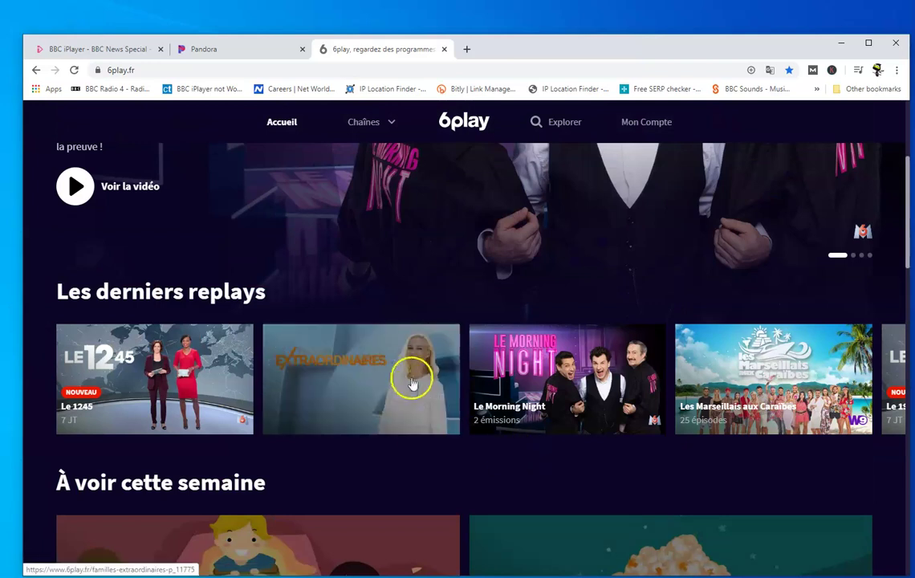
pyautogui.moveTo(343, 402)
pyautogui.click(383, 388)
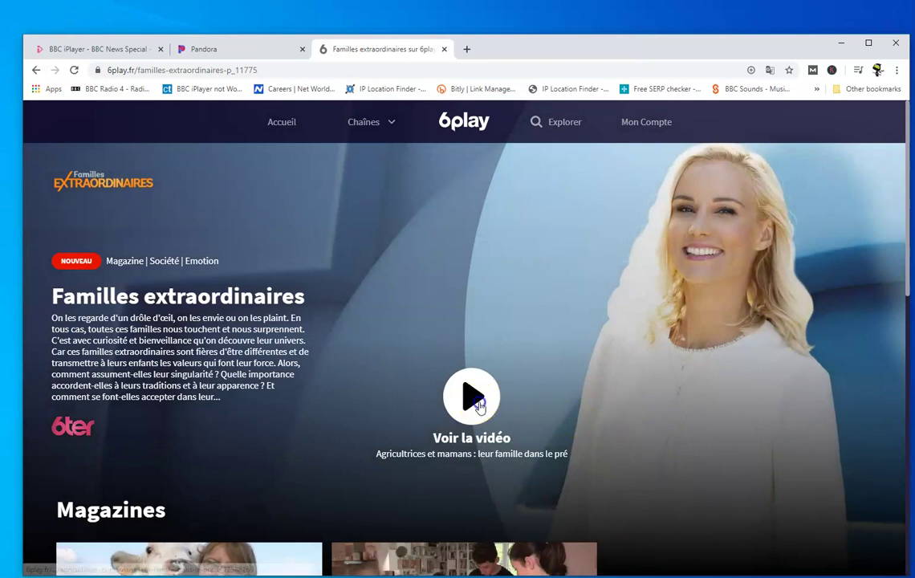
pyautogui.click(474, 400)
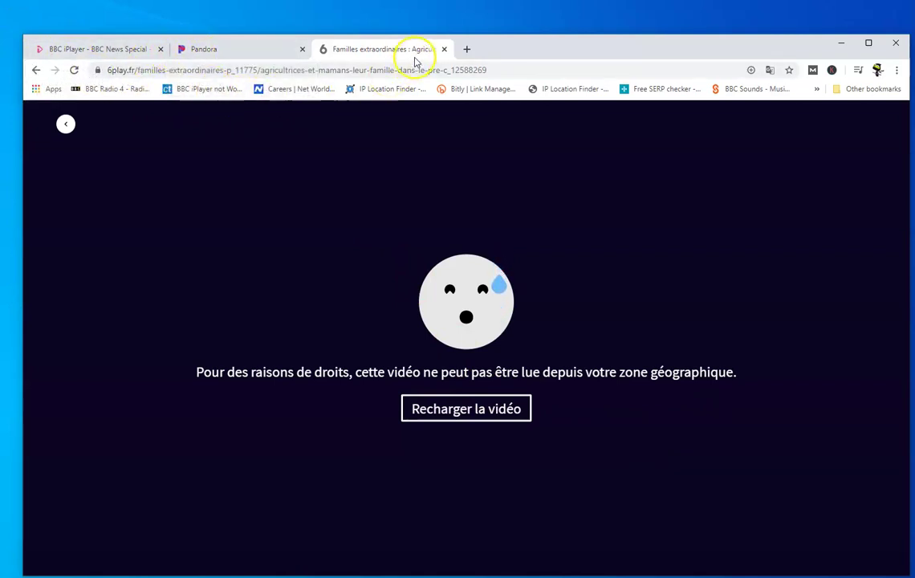
pyautogui.click(444, 49)
# Step: Close the Pandora and iPlayer tabs to shut Chrome, then bring up NordVPN from the tray
pyautogui.click(302, 49)
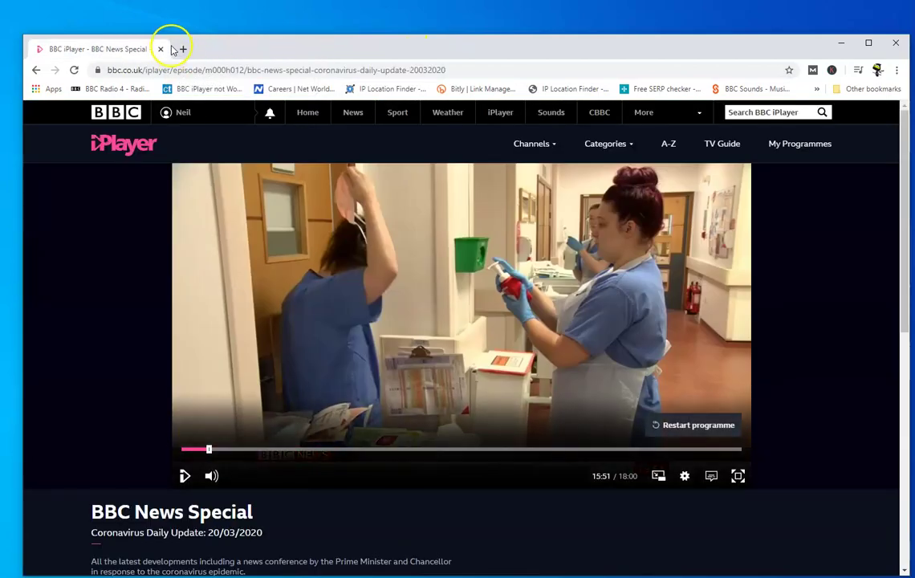
pyautogui.click(161, 49)
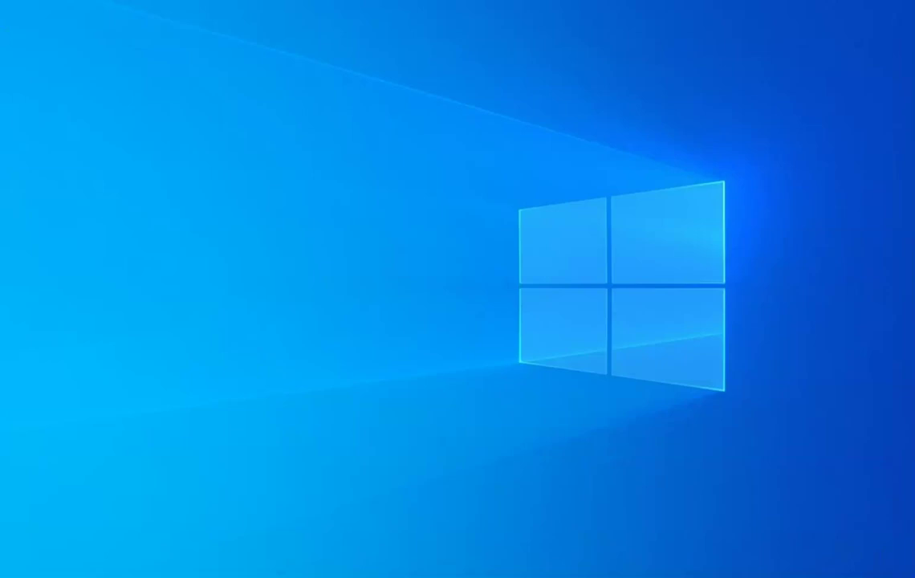
pyautogui.click(862, 549)
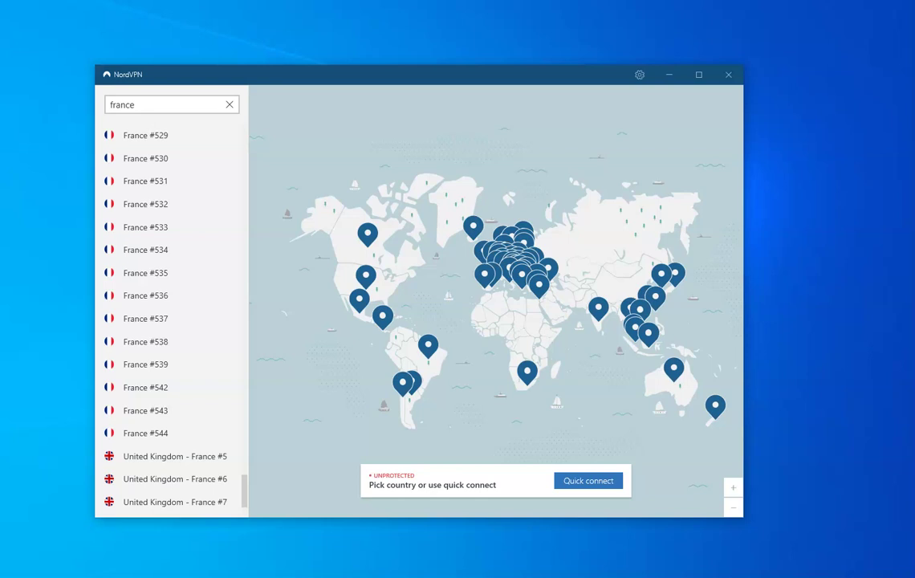
# Step: Zoom and pan the NordVPN world map while France servers are listed and unconnected
pyautogui.scroll(2, 506, 210)
pyautogui.scroll(-2, 503, 235)
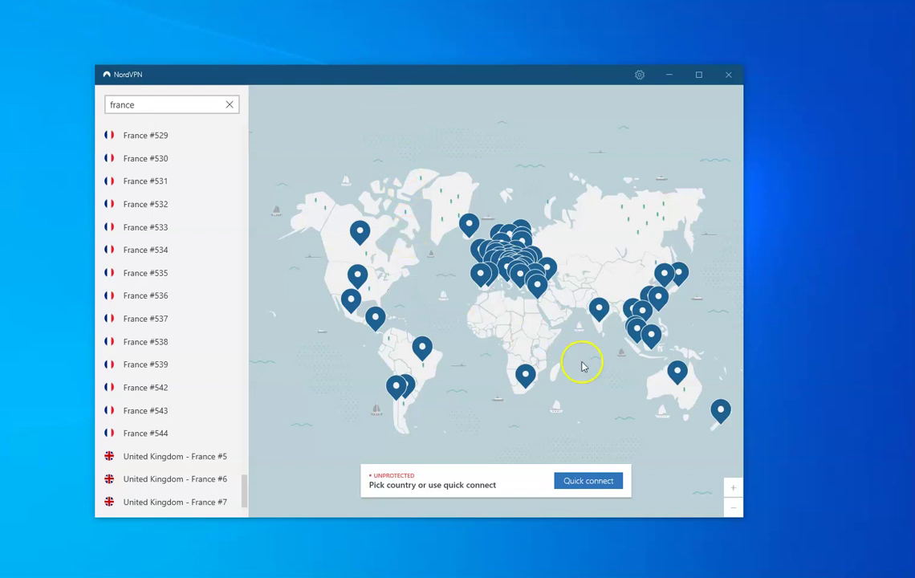
pyautogui.scroll(3, 635, 413)
pyautogui.scroll(-3, 626, 403)
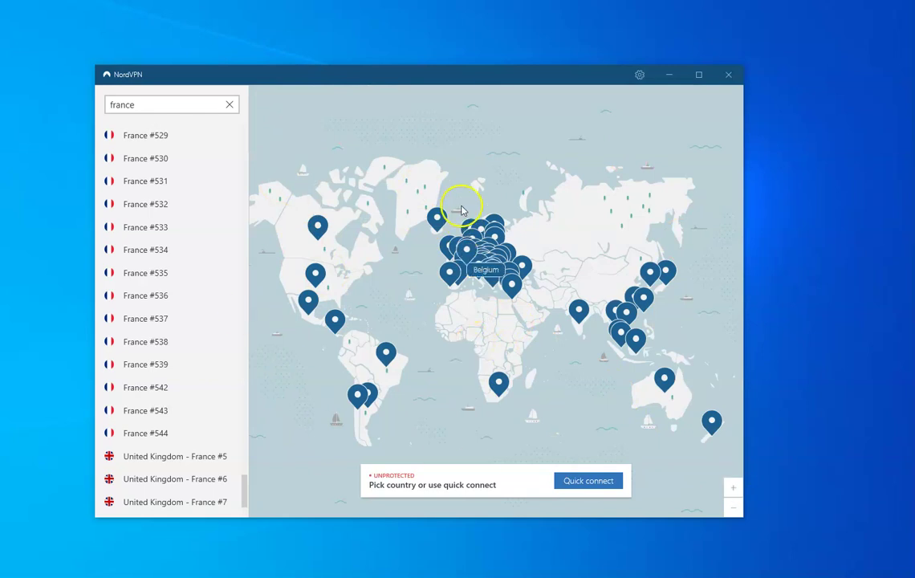
pyautogui.scroll(4, 525, 271)
pyautogui.scroll(-5, 554, 299)
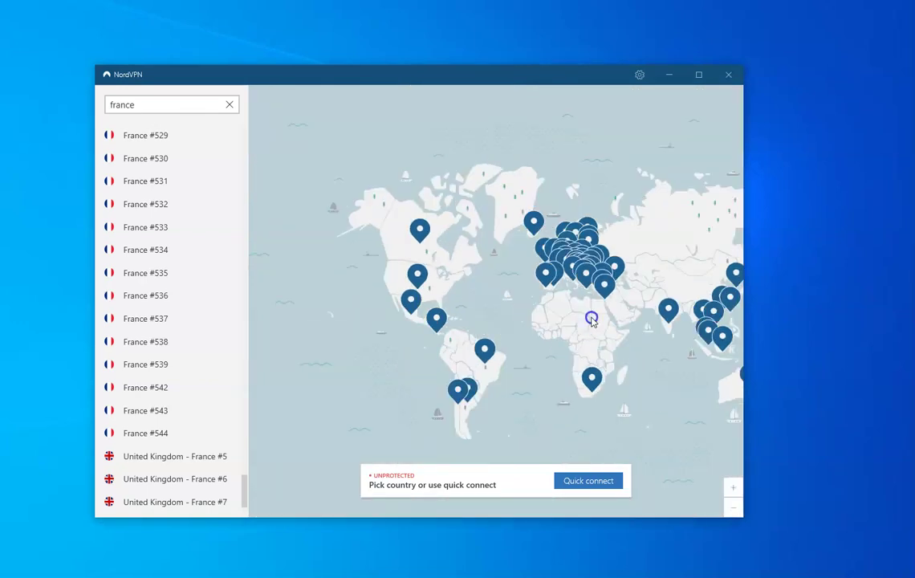
pyautogui.scroll(3, 592, 320)
pyautogui.scroll(-3, 593, 321)
pyautogui.moveTo(573, 243); pyautogui.dragTo(625, 384)
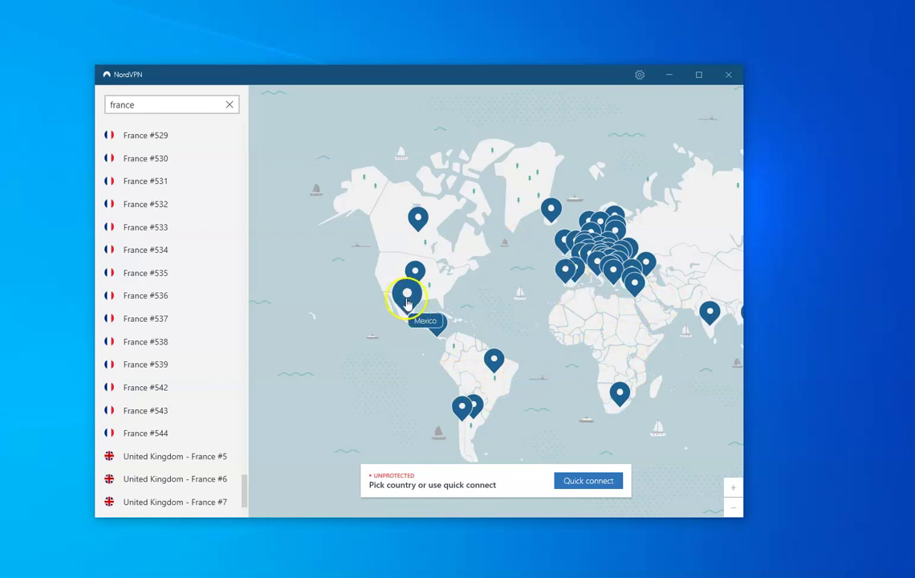
pyautogui.scroll(3, 520, 329)
pyautogui.scroll(-3, 520, 334)
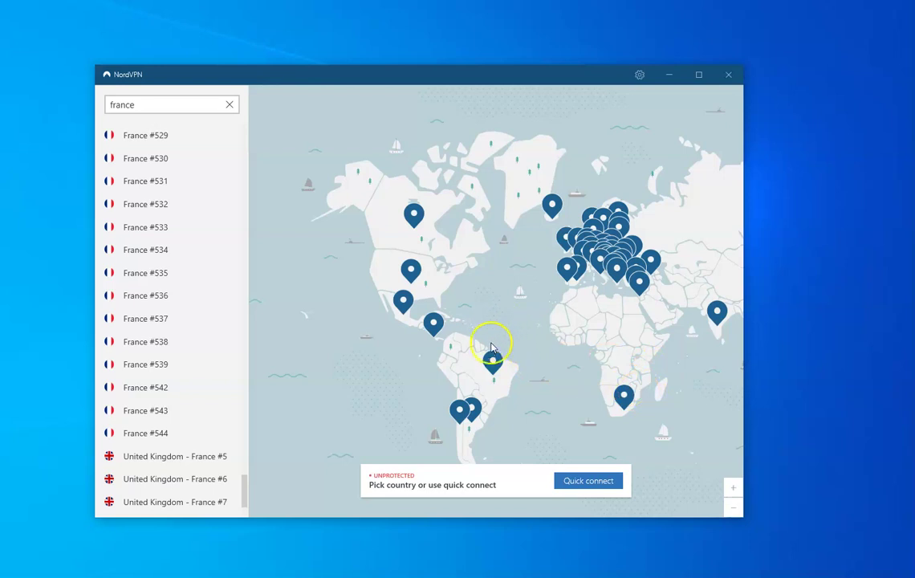
# Step: Connect to United States server #3584 from the map, then minimise NordVPN
pyautogui.click(409, 273)
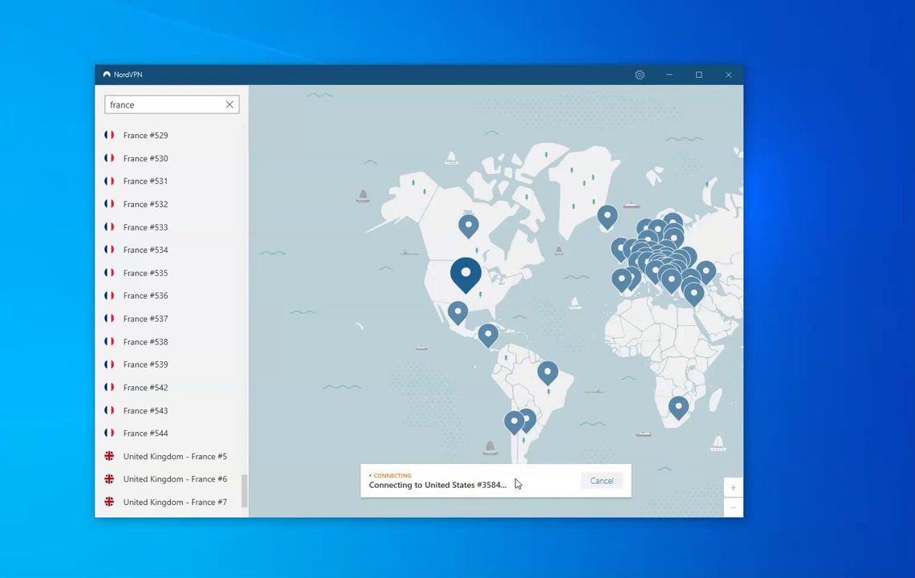
pyautogui.click(451, 495)
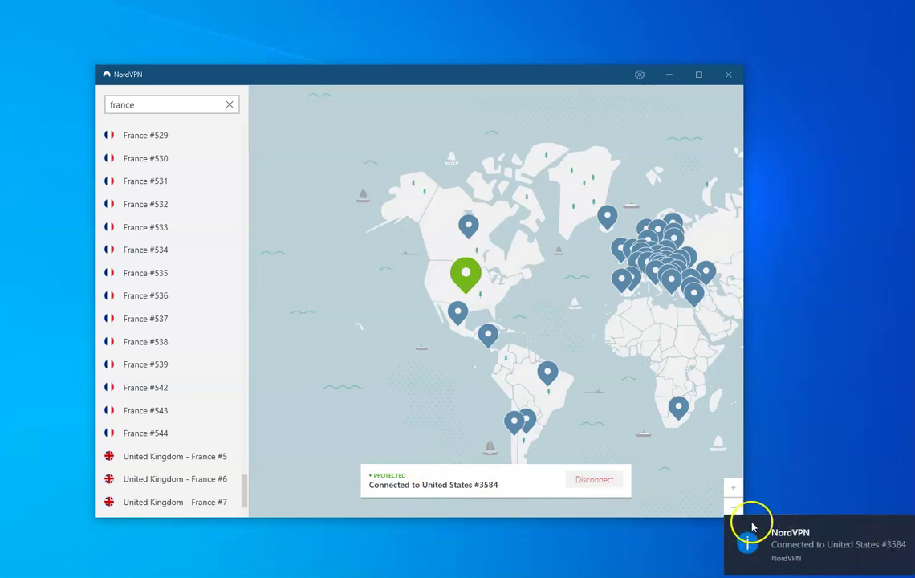
pyautogui.click(668, 77)
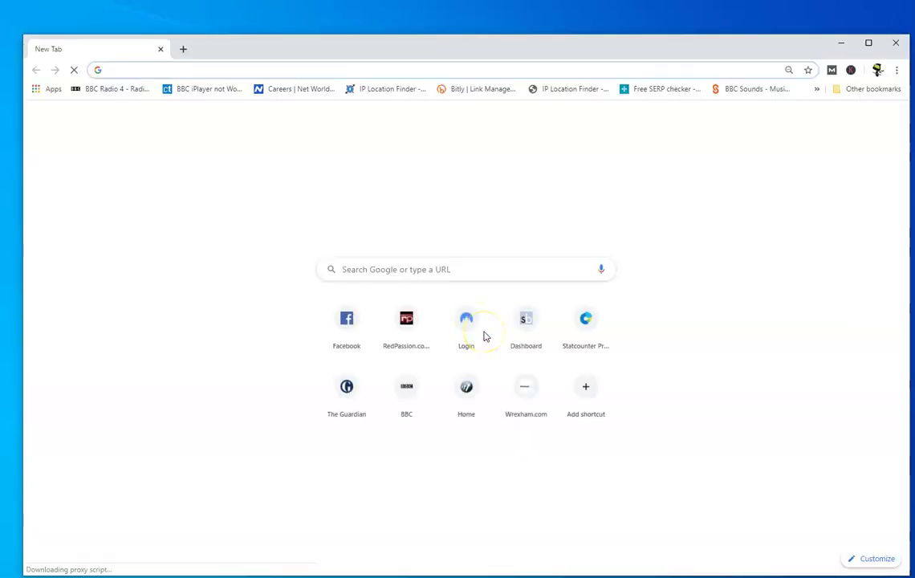
# Step: Enter pandora.com in the address bar, correcting typos, to load Rockstar Radio
pyautogui.write('pnado')
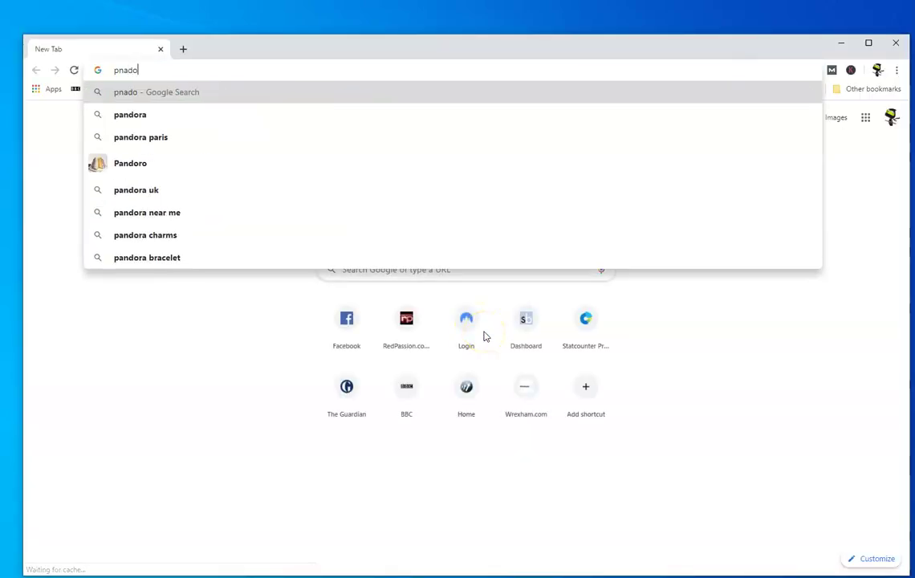
pyautogui.press('BackSpace')
pyautogui.press('BackSpace')
pyautogui.press('BackSpace')
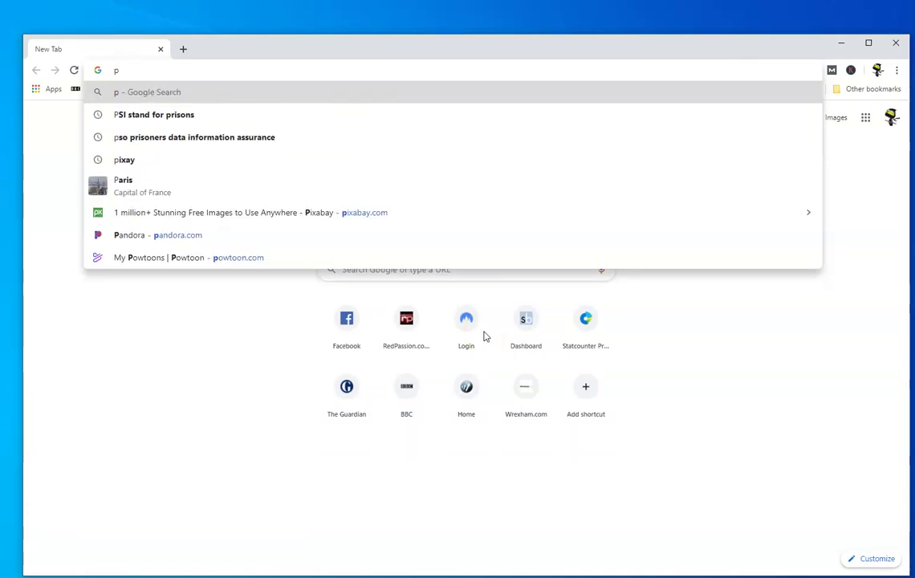
pyautogui.write('na')
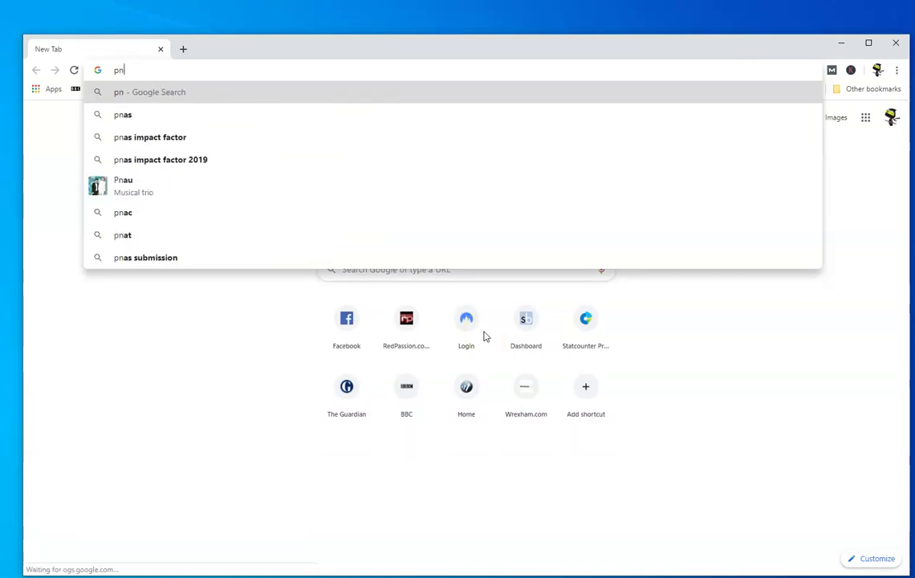
pyautogui.press('BackSpace')
pyautogui.press('BackSpace')
pyautogui.write('ad')
pyautogui.press('BackSpace')
pyautogui.press('BackSpace')
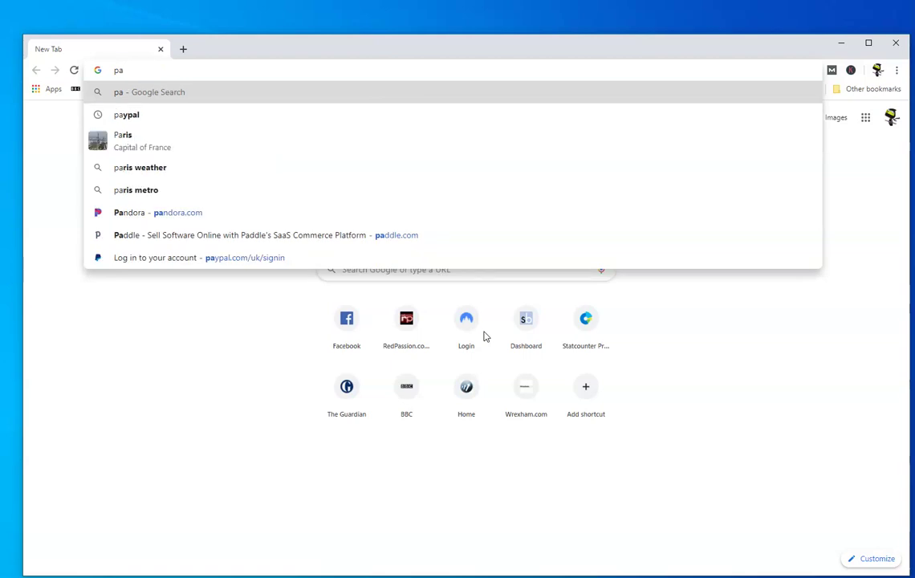
pyautogui.write('n')
pyautogui.press('Return')
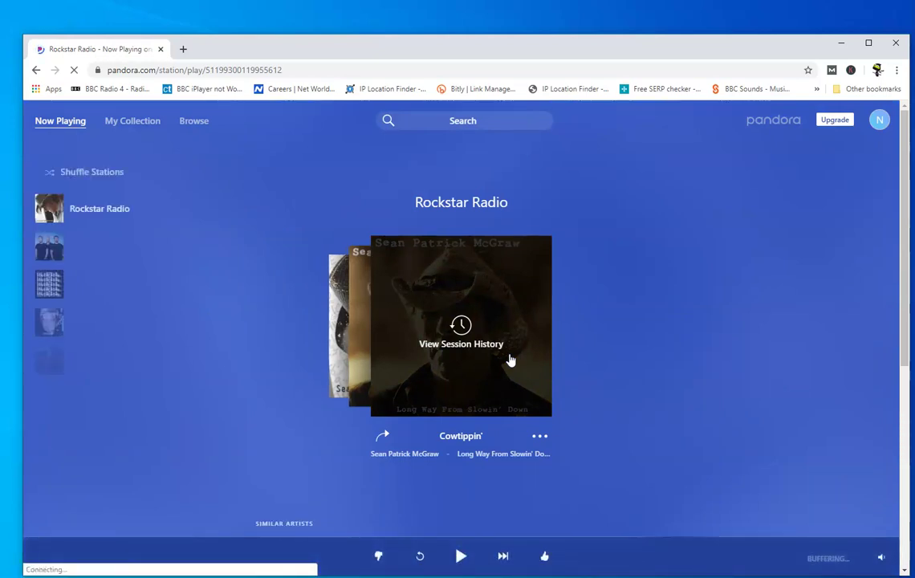
# Step: Let Rockstar Radio play Cowtippin', go back twice, then close Chrome
pyautogui.scroll(-3, 627, 429)
pyautogui.scroll(4, 635, 441)
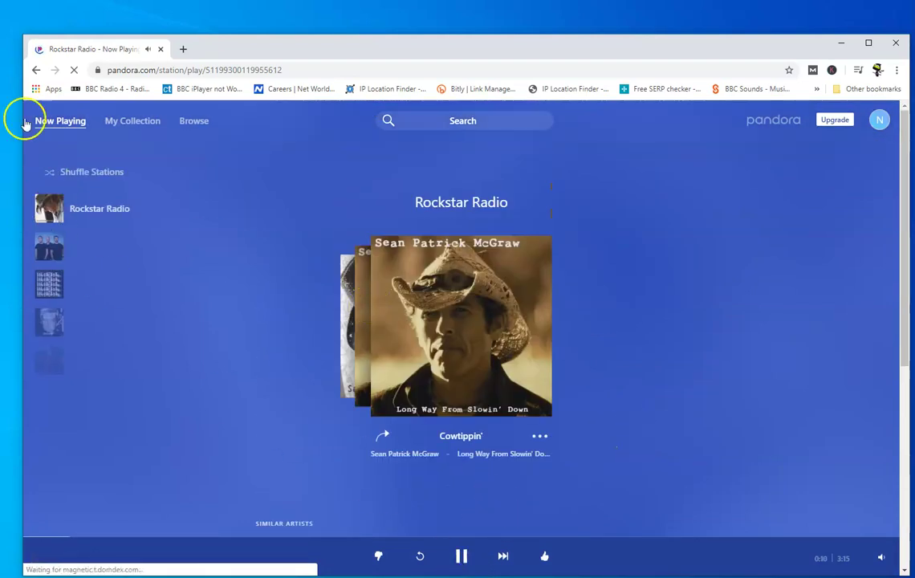
pyautogui.click(37, 71)
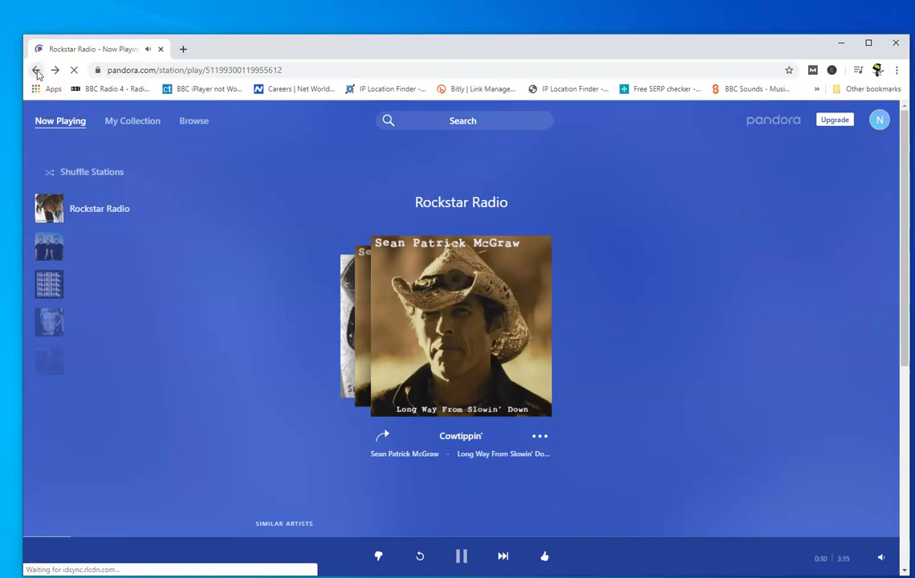
pyautogui.click(670, 340)
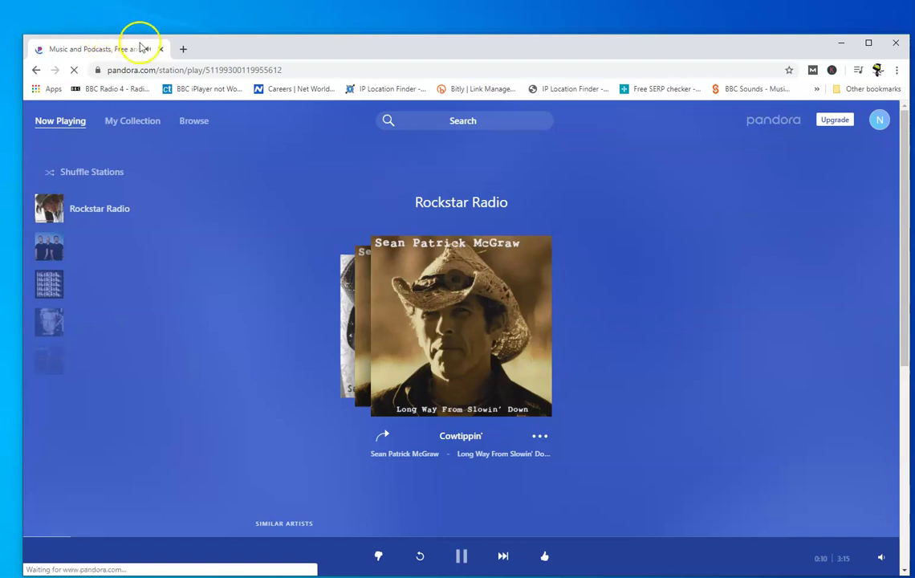
pyautogui.click(35, 70)
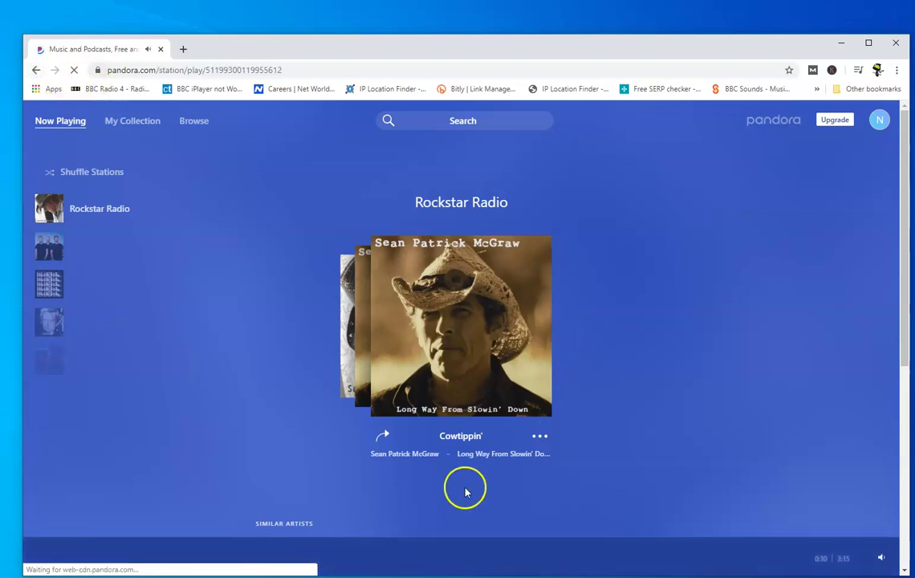
pyautogui.scroll(-4, 321, 209)
pyautogui.scroll(4, 424, 318)
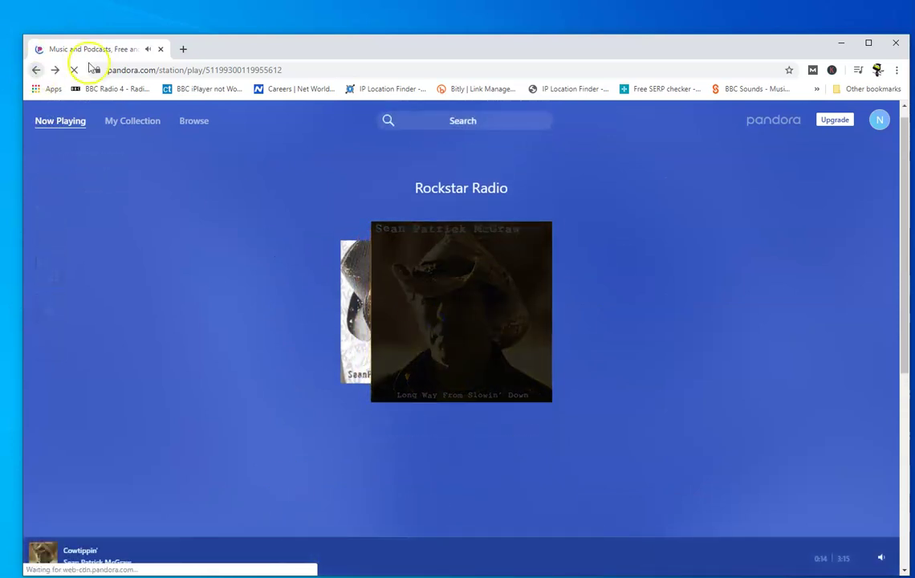
pyautogui.click(161, 50)
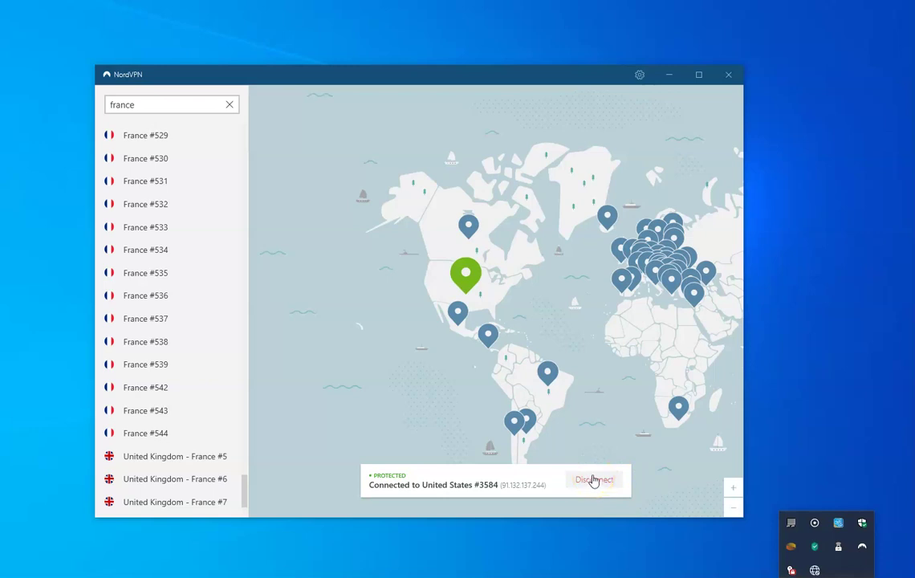
# Step: Reopen NordVPN, still on United States #3584, and pan the map to Europe and the Atlantic
pyautogui.click(594, 479)
pyautogui.moveTo(611, 343); pyautogui.dragTo(544, 322)
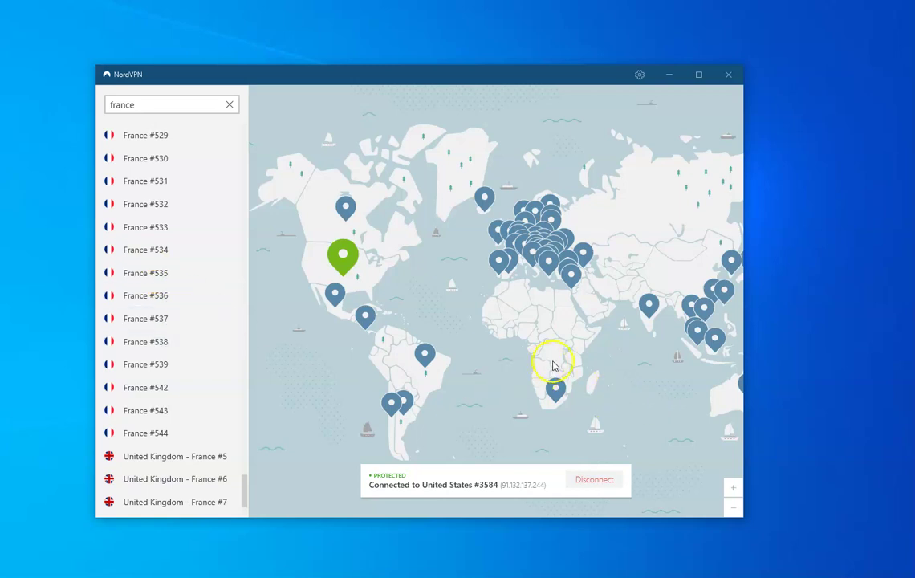
pyautogui.scroll(-2, 552, 363)
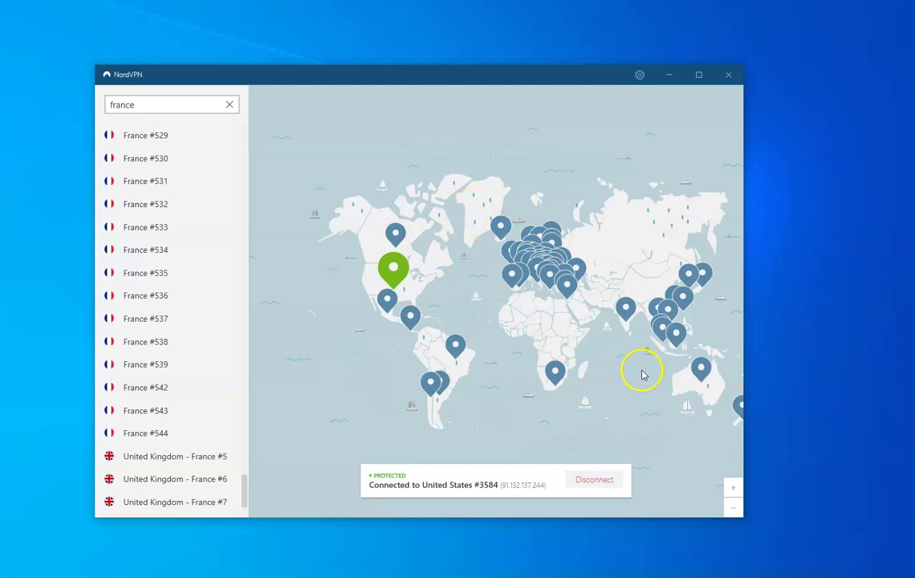
pyautogui.scroll(2, 640, 374)
pyautogui.scroll(-2, 638, 374)
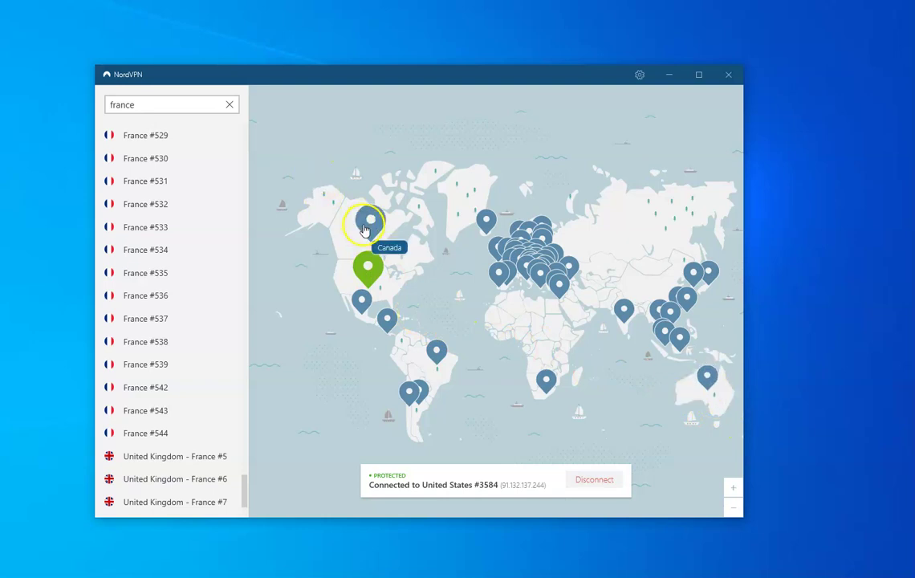
pyautogui.scroll(3, 603, 331)
pyautogui.moveTo(509, 338); pyautogui.dragTo(701, 474)
pyautogui.scroll(2, 634, 361)
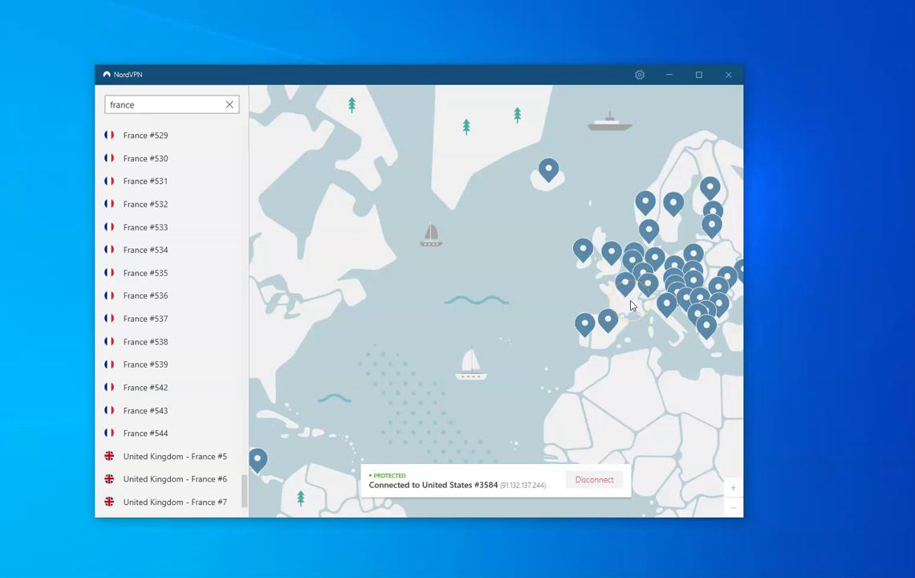
# Step: Fully disconnect from United States #3584 using the Disconnect options
pyautogui.click(611, 318)
pyautogui.click(593, 478)
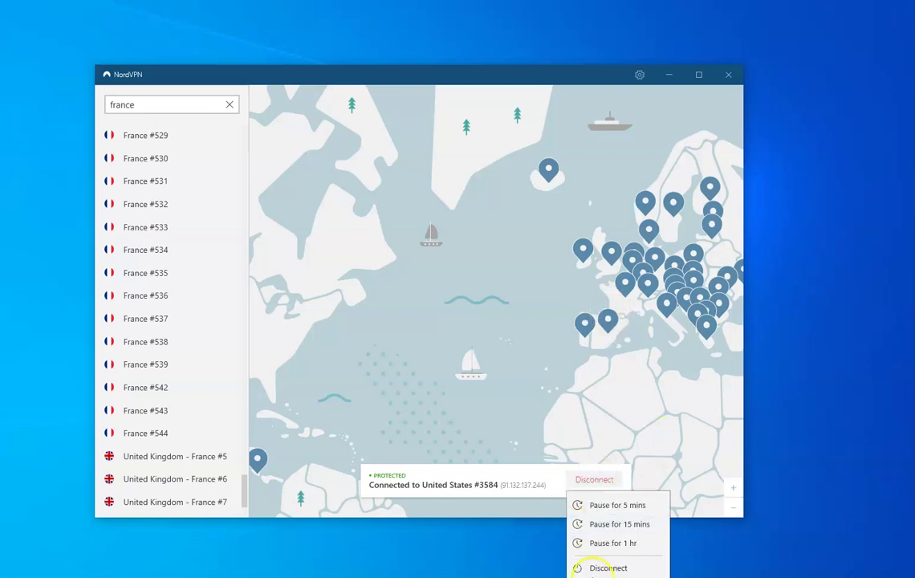
pyautogui.click(576, 568)
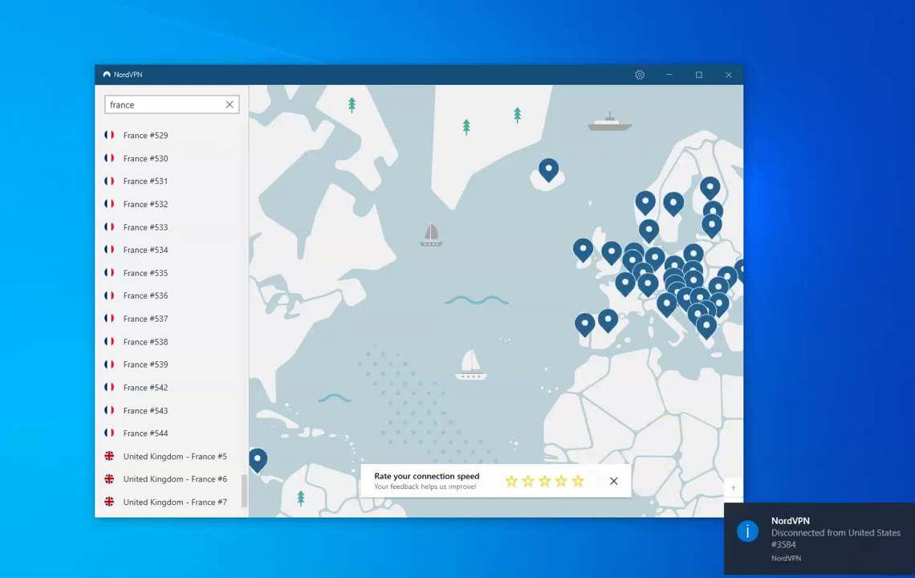